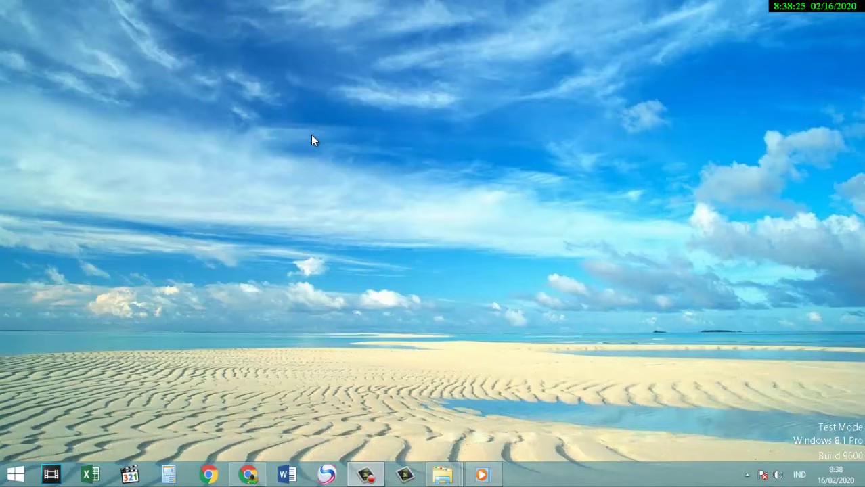
# - Open This PC in File Explorer and refresh its list of folders and drives
pyautogui.rightClick(312, 135)
pyautogui.click(339, 170)
pyautogui.rightClick(338, 167)
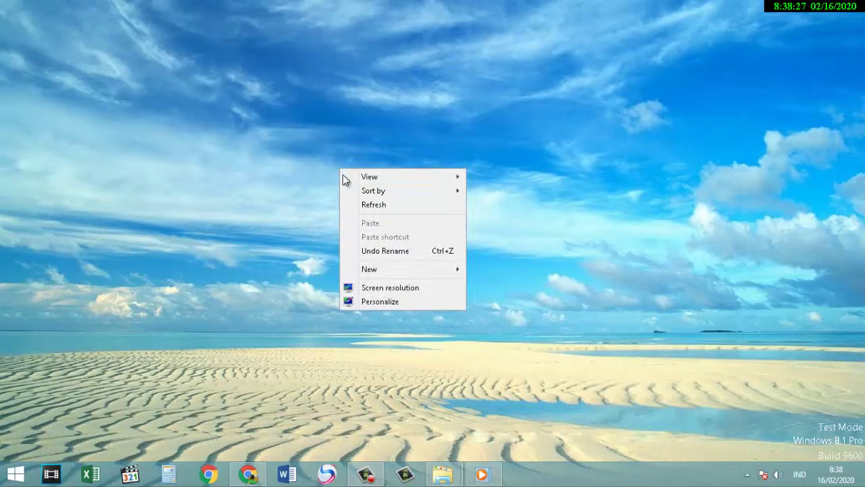
pyautogui.press('super+e')
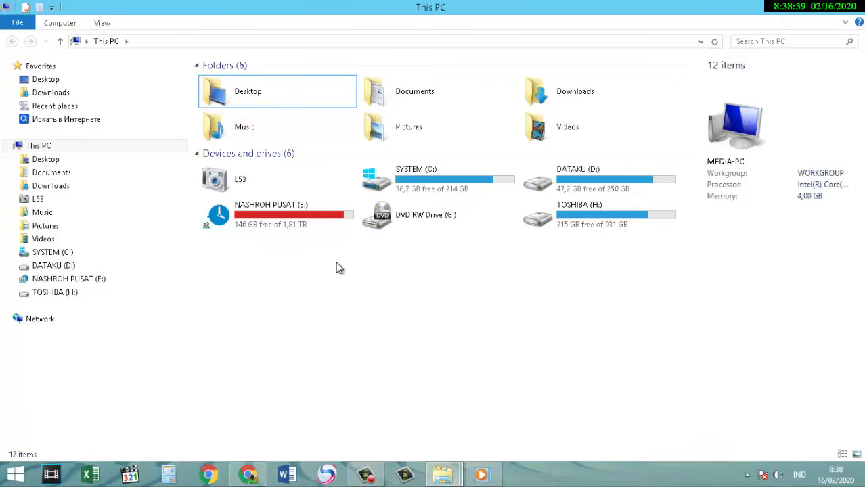
pyautogui.rightClick(337, 263)
pyautogui.click(375, 313)
pyautogui.rightClick(458, 281)
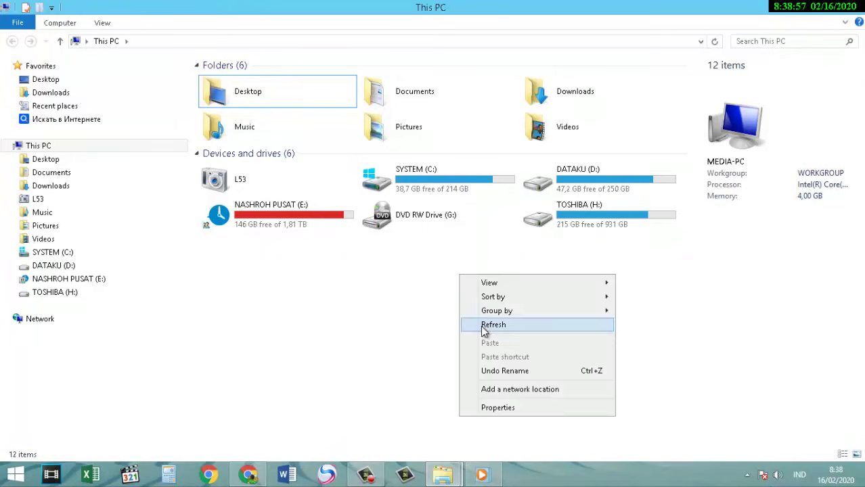
pyautogui.rightClick(453, 260)
pyautogui.click(482, 314)
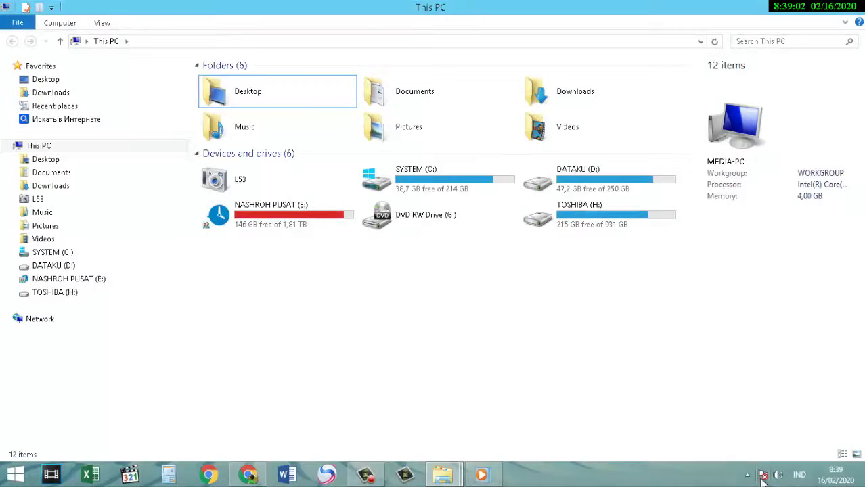
# - Check the hidden system tray items for the connected drive and refresh This PC again
pyautogui.click(747, 475)
pyautogui.click(703, 404)
pyautogui.click(746, 475)
pyautogui.rightClick(445, 289)
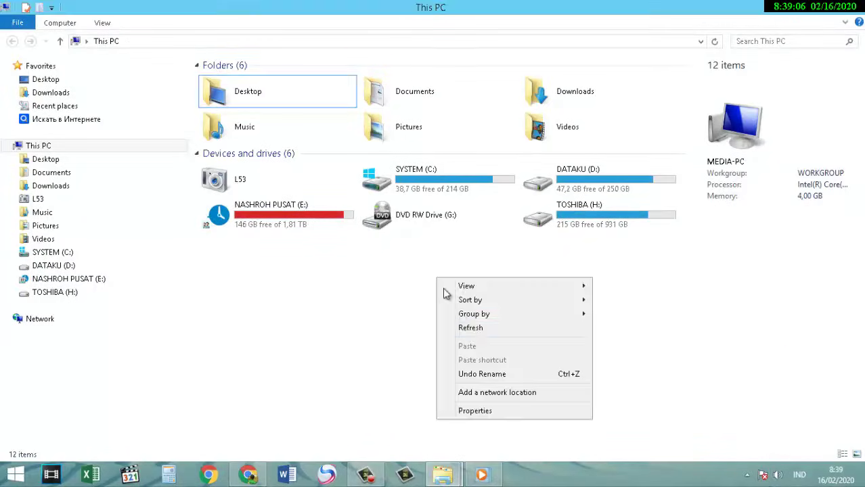
pyautogui.click(469, 328)
# - Inspect drives C:, D:, E: and H: in This PC one by one and refresh the drive list
pyautogui.click(444, 180)
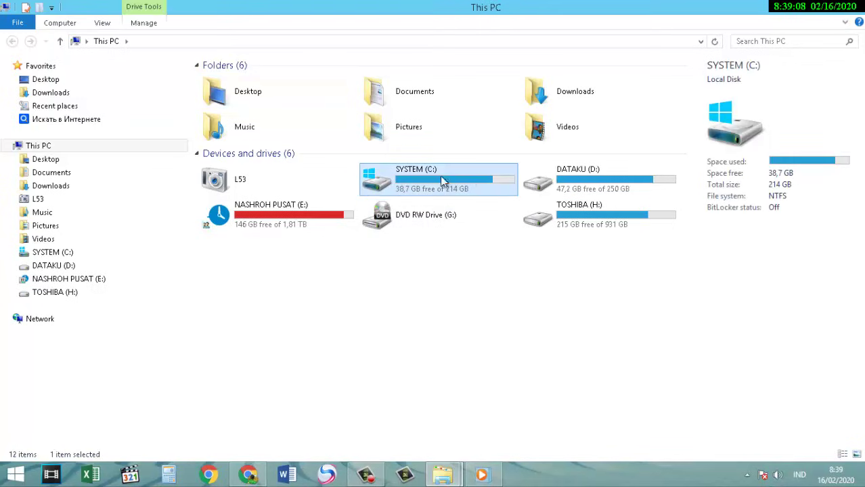
pyautogui.click(528, 188)
pyautogui.click(444, 188)
pyautogui.click(582, 187)
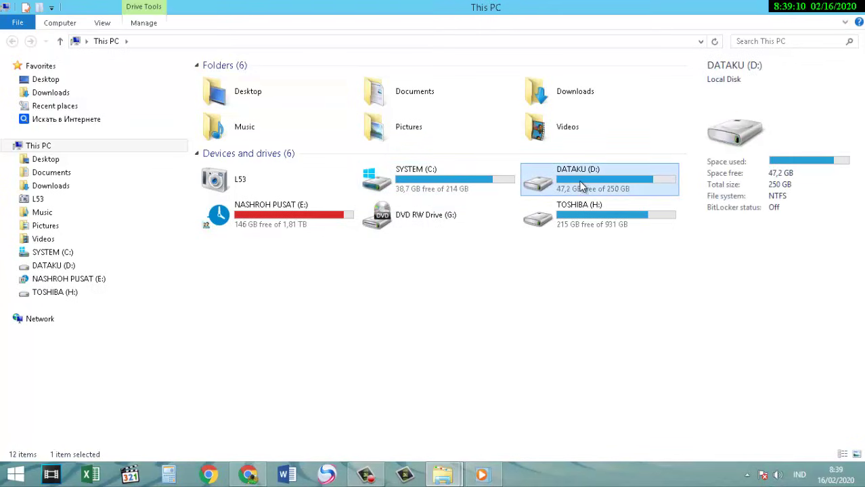
pyautogui.click(287, 205)
pyautogui.click(586, 220)
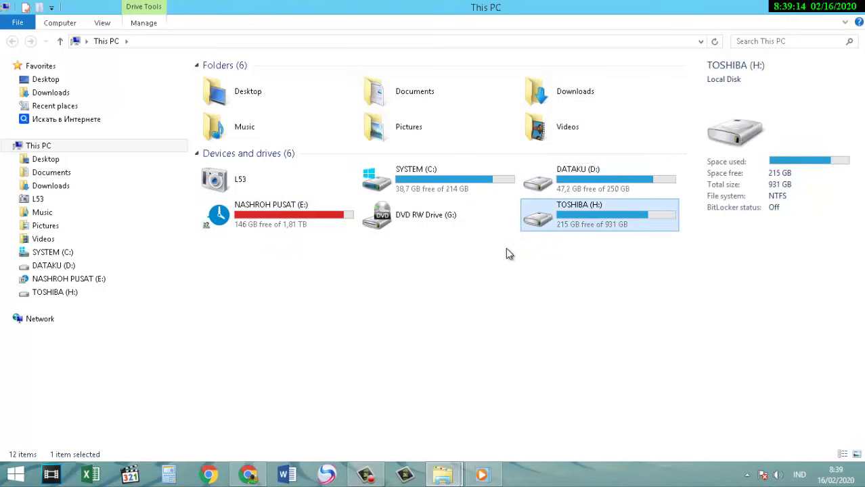
pyautogui.rightClick(407, 244)
pyautogui.click(443, 294)
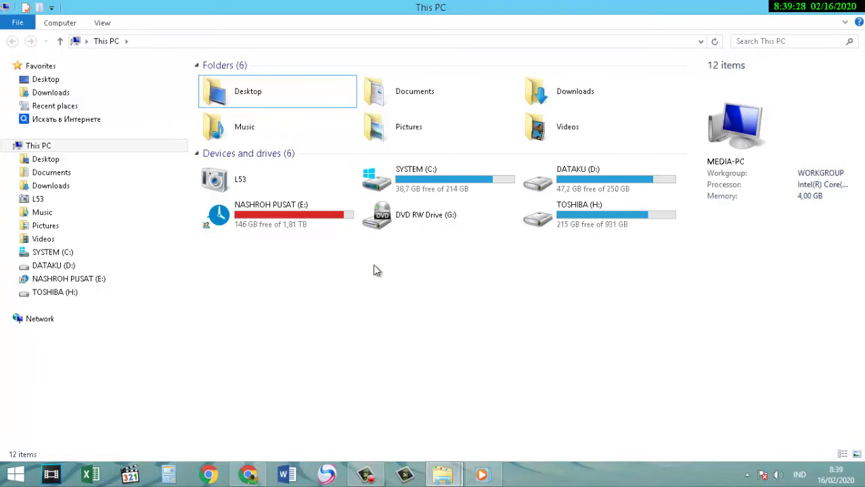
pyautogui.rightClick(373, 264)
pyautogui.click(417, 314)
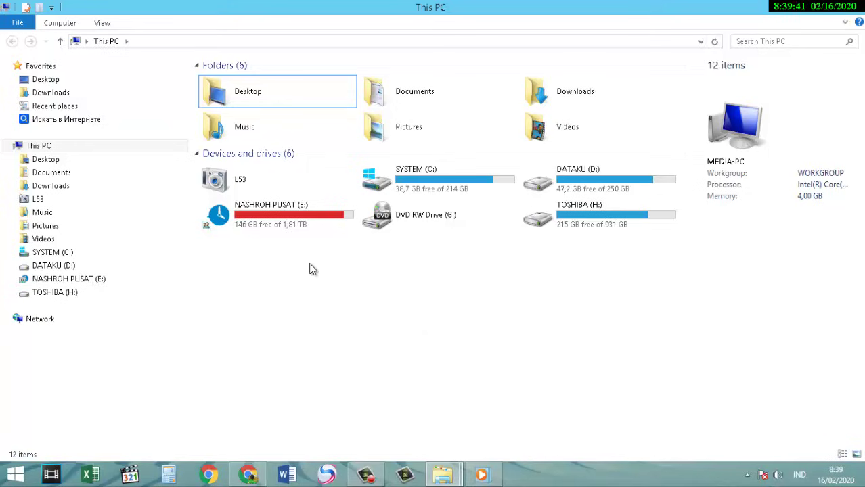
# - Open Computer Management for This PC and display Disk Management
pyautogui.rightClick(38, 147)
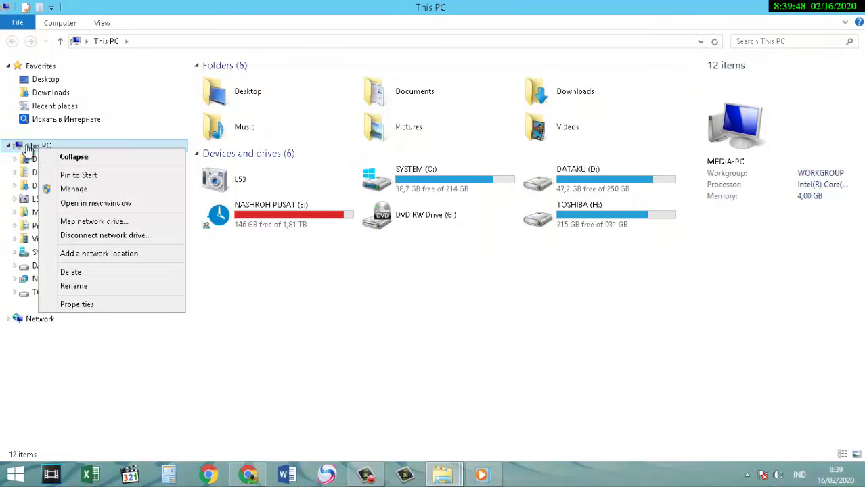
pyautogui.click(27, 152)
pyautogui.rightClick(23, 147)
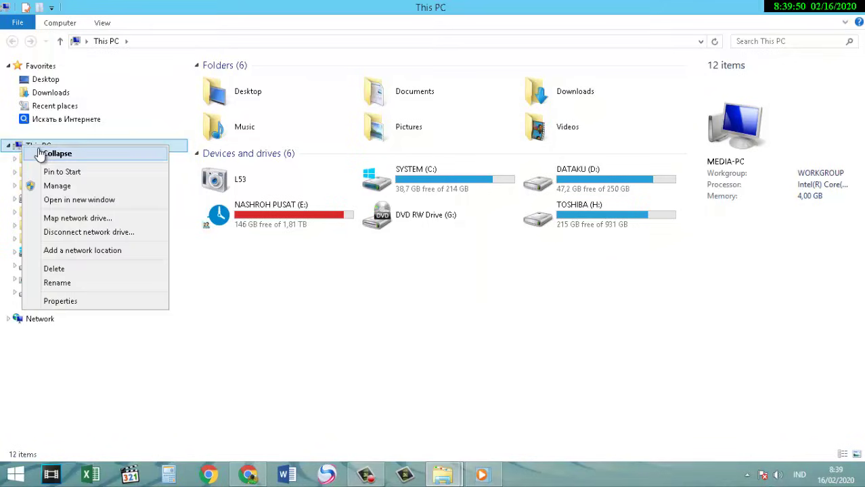
pyautogui.click(91, 192)
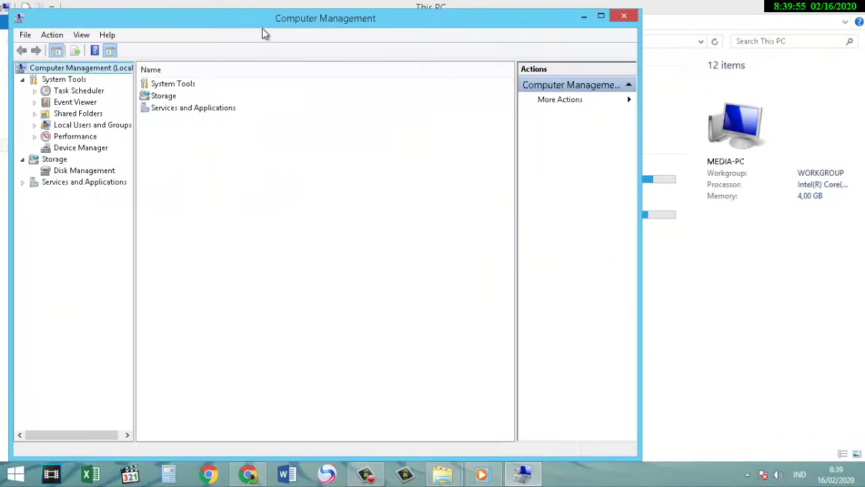
pyautogui.moveTo(445, 39); pyautogui.dragTo(657, 49)
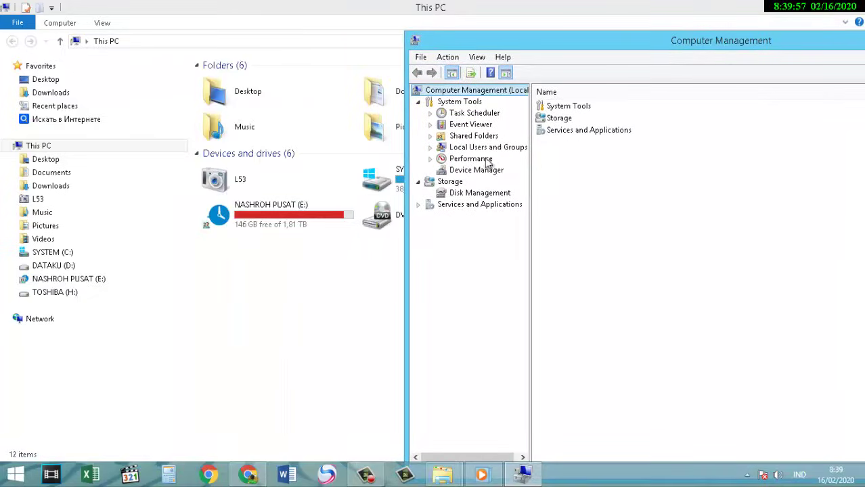
pyautogui.click(473, 193)
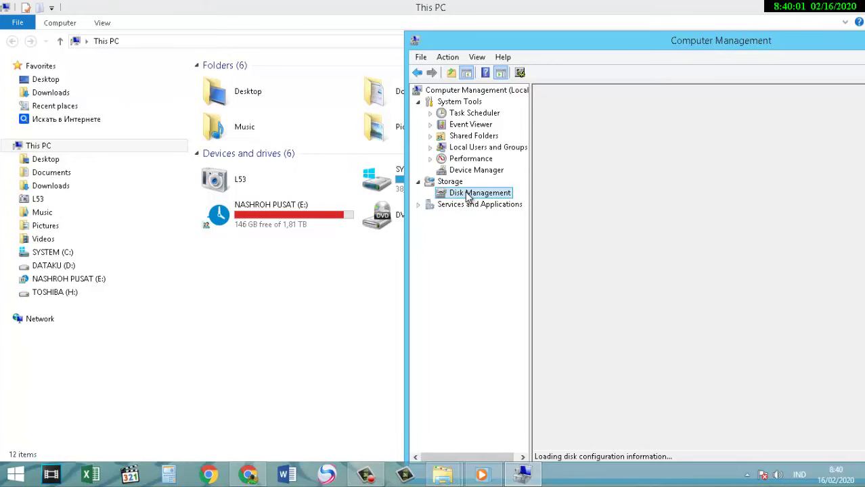
pyautogui.moveTo(588, 49); pyautogui.dragTo(279, 44)
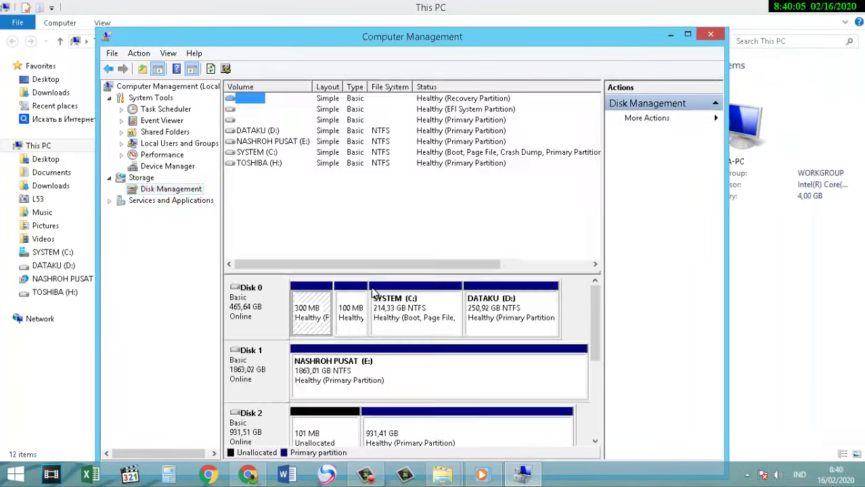
pyautogui.click(364, 222)
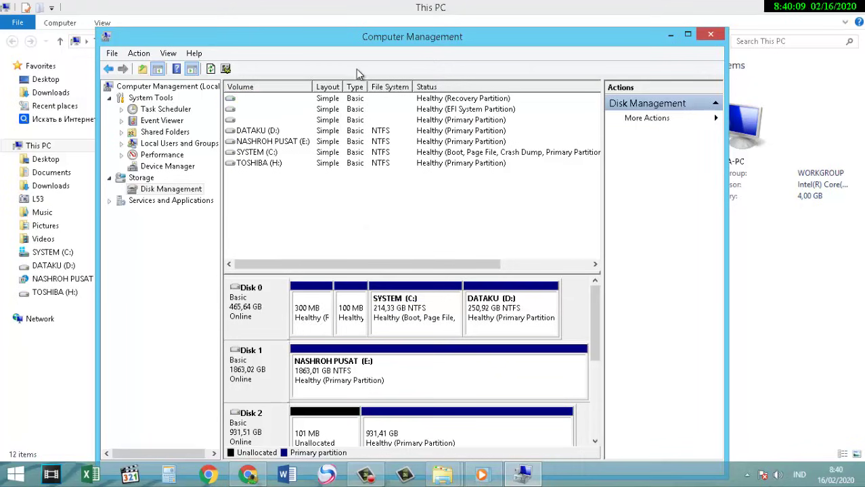
# - Examine the TOSHIBA (H:), NASHROH PUSAT (E:), SYSTEM (C:) and DATAKU (D:) volumes in Disk Management
pyautogui.moveTo(356, 69); pyautogui.dragTo(350, 118)
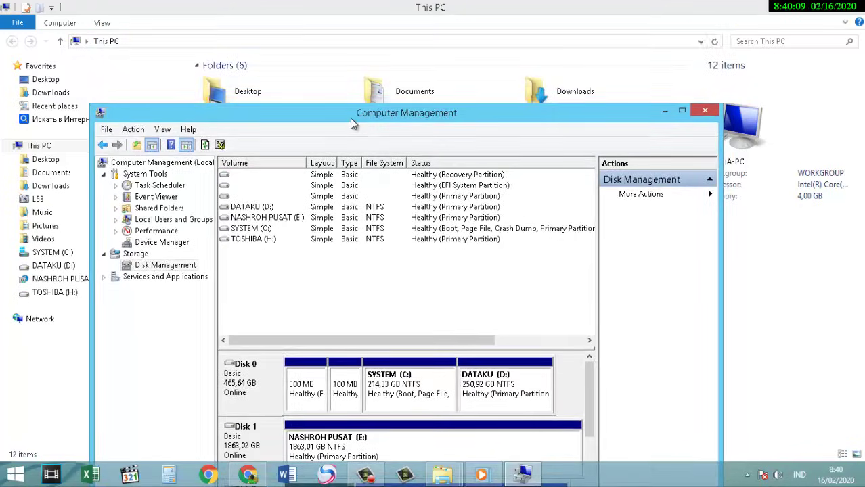
pyautogui.click(243, 245)
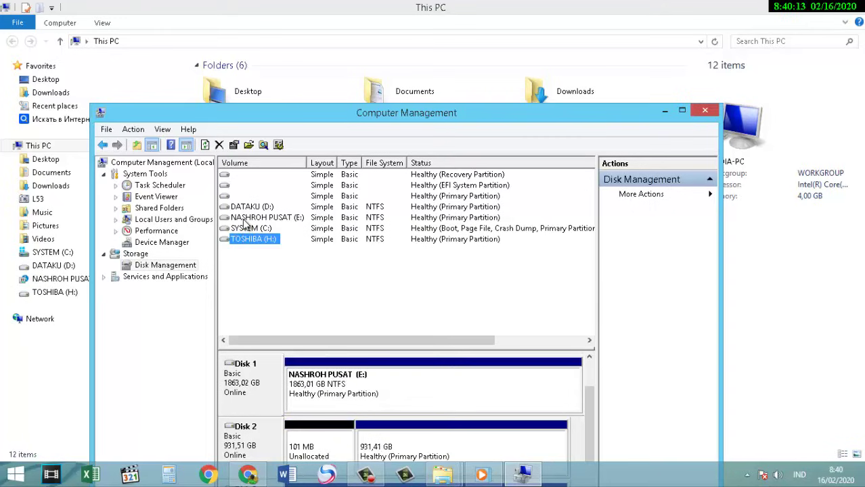
pyautogui.click(245, 218)
pyautogui.click(247, 229)
pyautogui.click(249, 208)
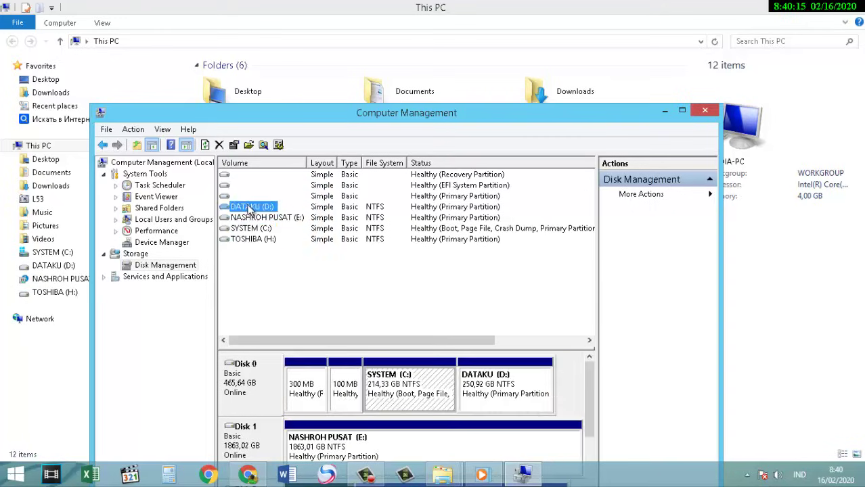
pyautogui.click(251, 229)
pyautogui.click(441, 401)
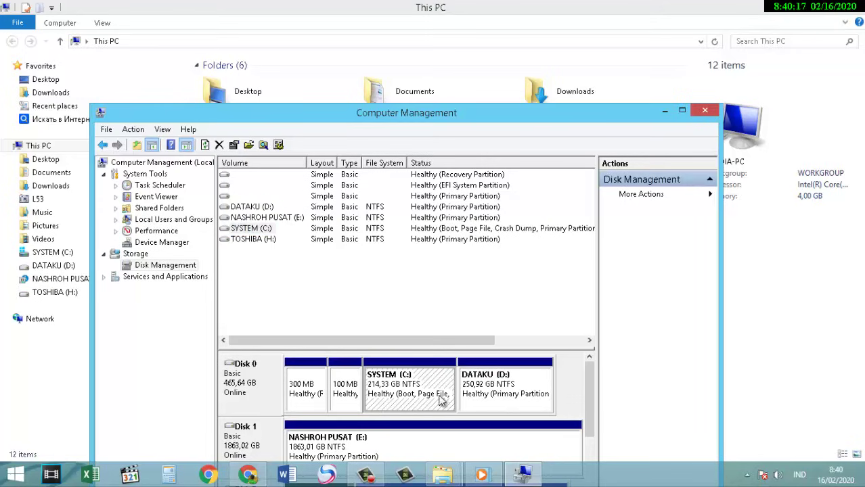
pyautogui.click(504, 391)
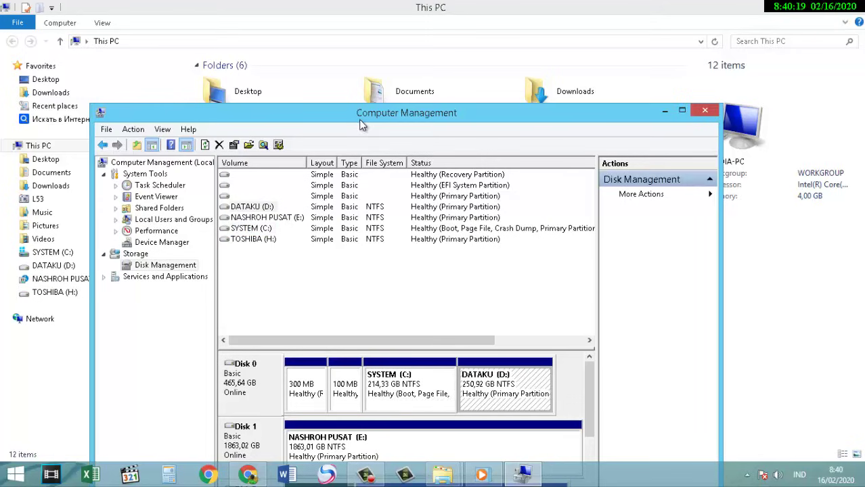
# - Locate the unlettered 931,41 GB primary partition on Disk 2 and compare it with the drives in This PC
pyautogui.moveTo(359, 120); pyautogui.dragTo(369, 25)
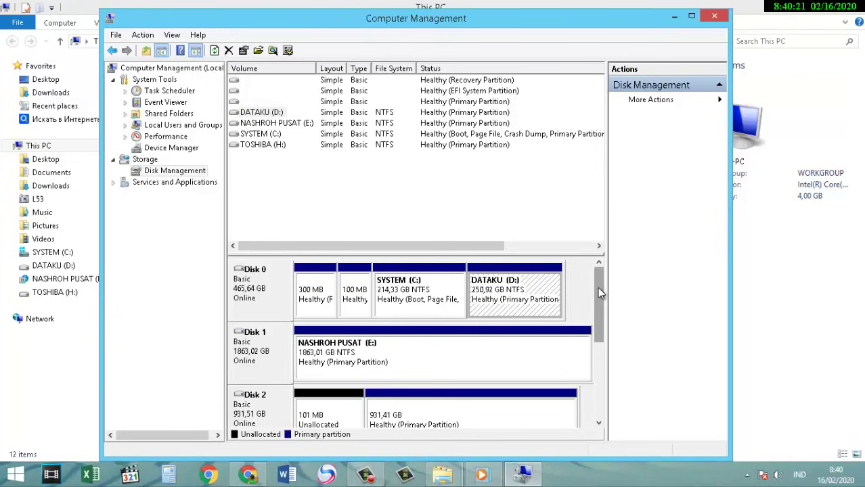
pyautogui.moveTo(598, 288); pyautogui.dragTo(592, 325)
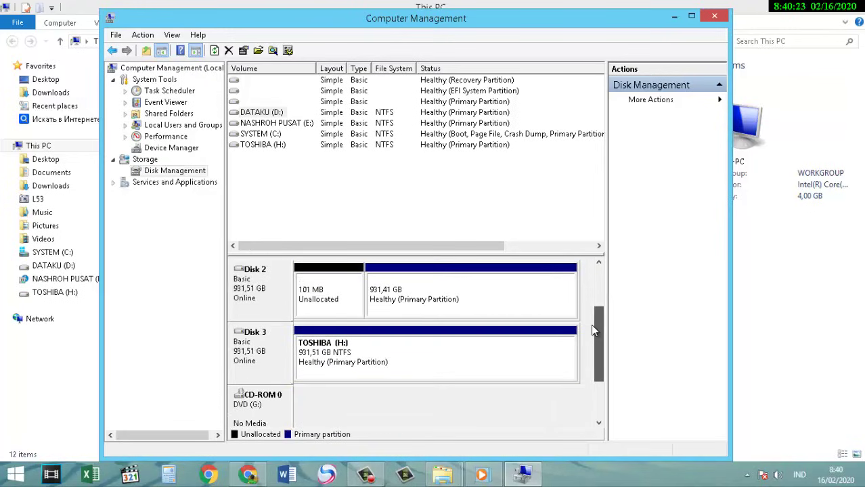
pyautogui.click(439, 306)
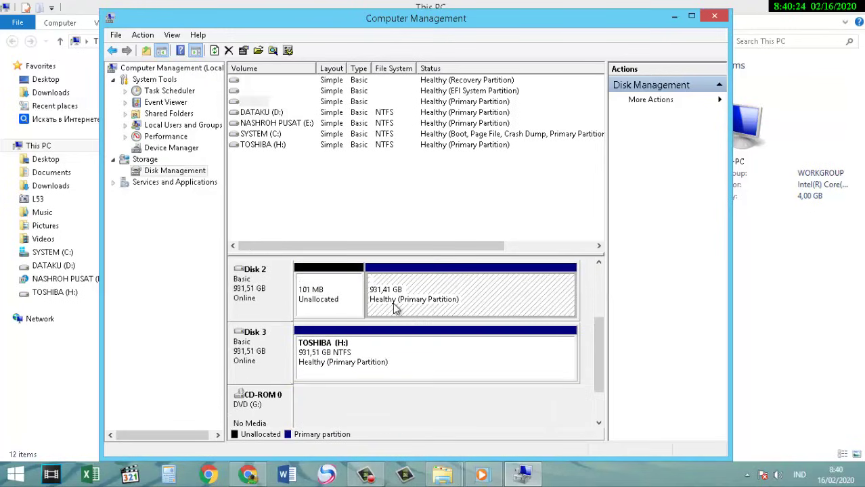
pyautogui.click(283, 306)
pyautogui.moveTo(323, 24); pyautogui.dragTo(379, 320)
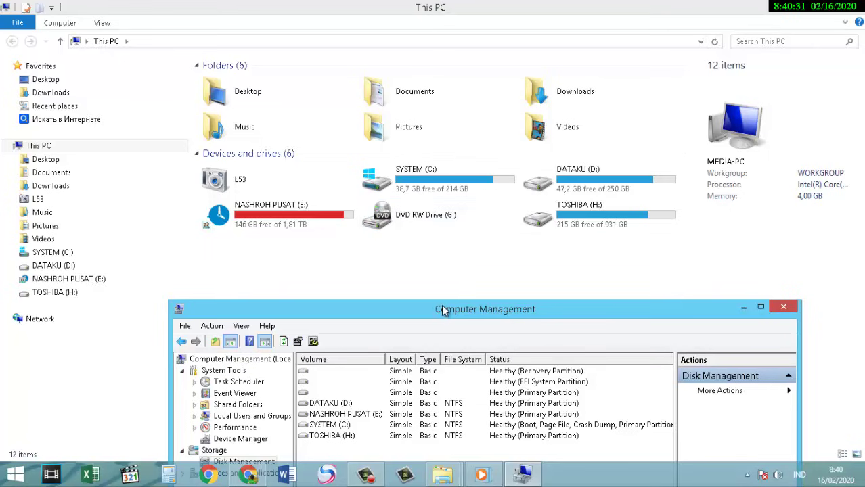
pyautogui.moveTo(441, 308); pyautogui.dragTo(422, 6)
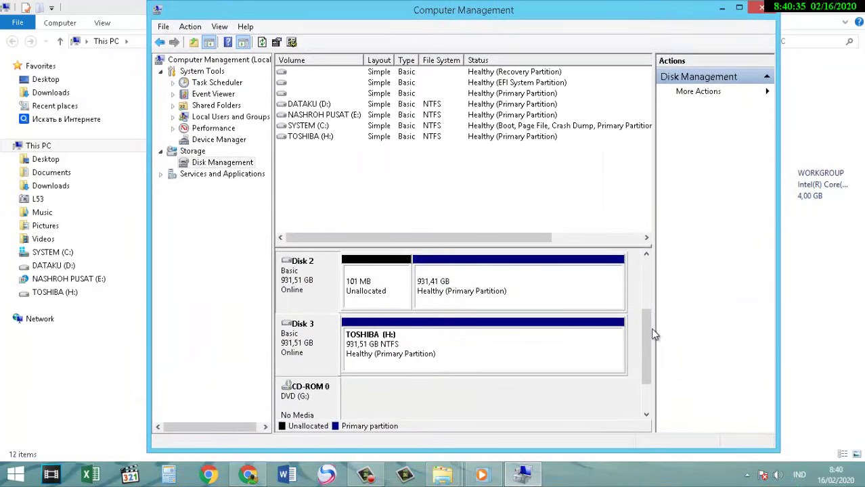
# - Assign drive letter F to the 931,41 GB primary partition on Disk 2
pyautogui.moveTo(646, 335)
pyautogui.mouseDown()
pyautogui.moveTo(646, 354)
pyautogui.moveTo(648, 305)
pyautogui.mouseUp()
pyautogui.click(440, 349)
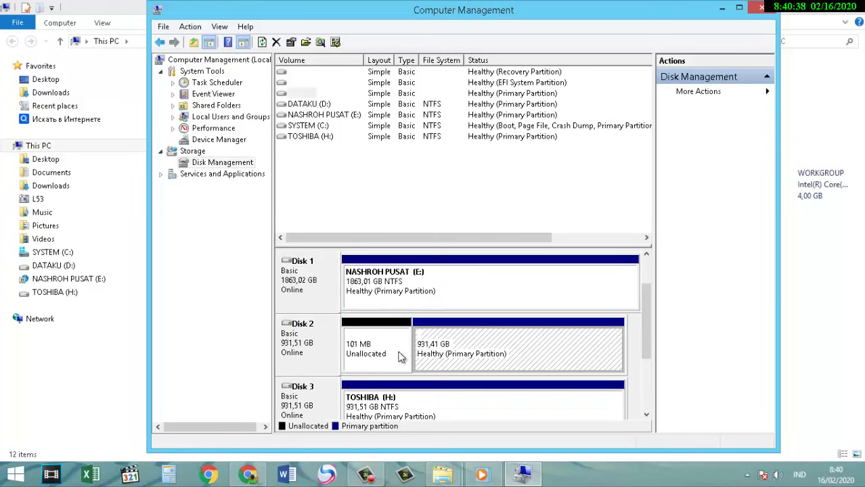
pyautogui.rightClick(477, 347)
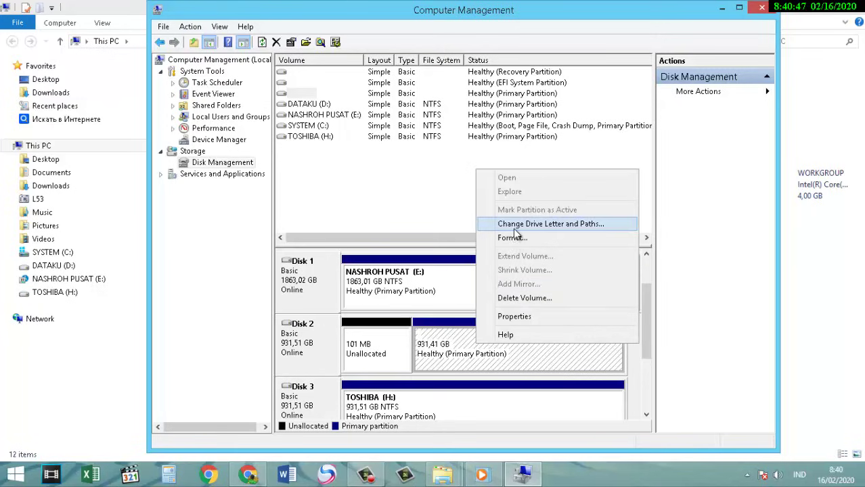
pyautogui.click(596, 224)
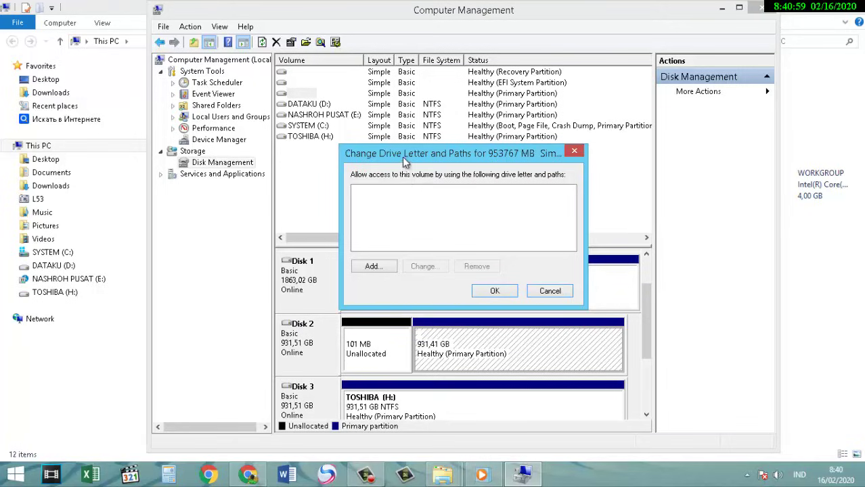
pyautogui.moveTo(402, 157); pyautogui.dragTo(417, 212)
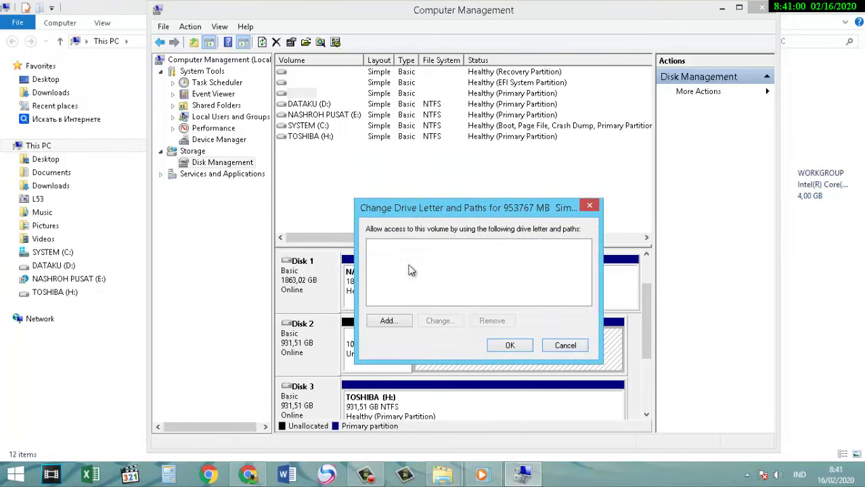
pyautogui.click(399, 323)
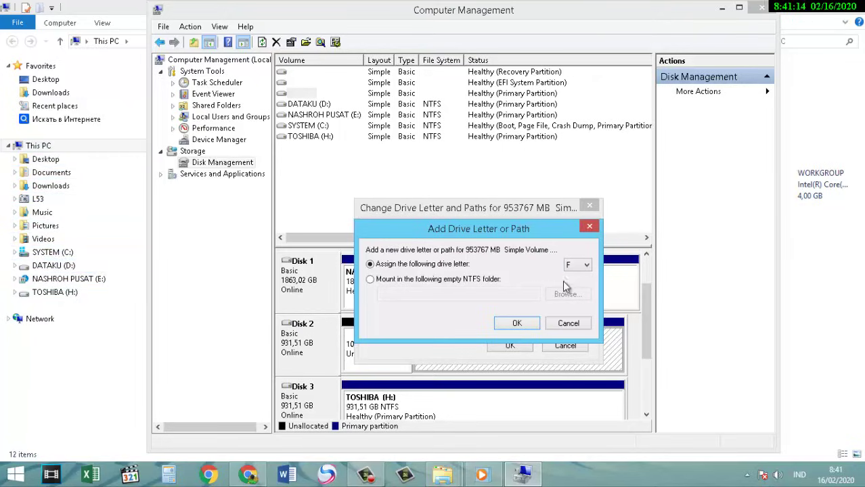
pyautogui.click(581, 265)
pyautogui.click(576, 293)
pyautogui.click(517, 324)
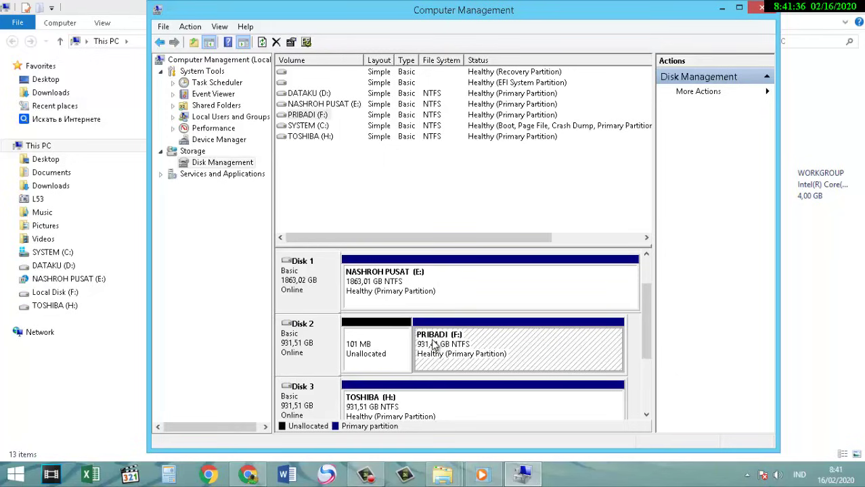
# - Move Computer Management aside and open Local Disk (F:) in File Explorer to check its contents
pyautogui.moveTo(444, 24); pyautogui.dragTo(655, 110)
pyautogui.click(331, 324)
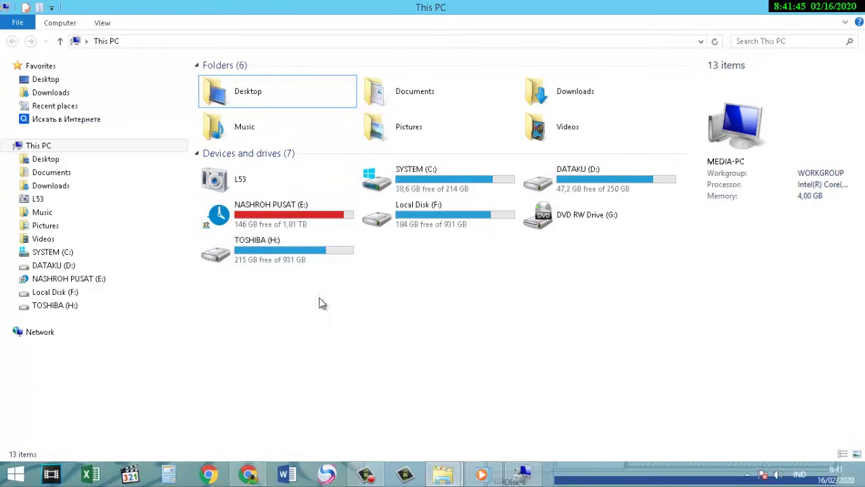
pyautogui.click(52, 294)
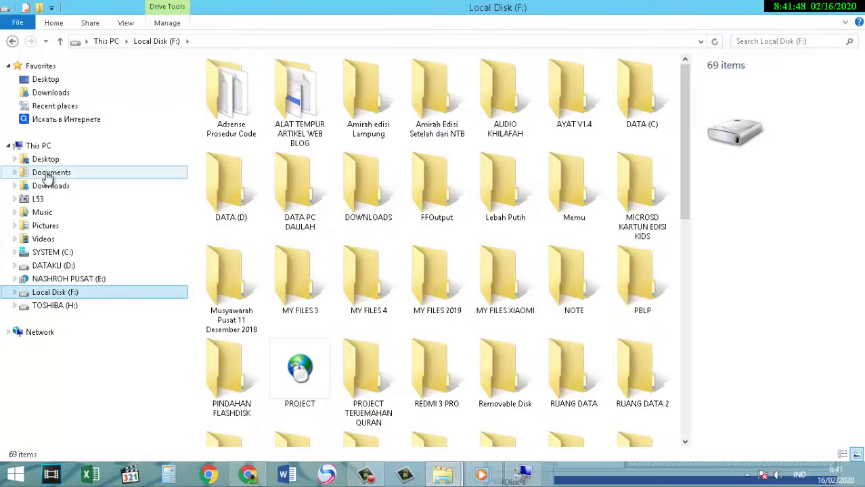
# - Return to This PC, refresh the drive list and select Local Disk (F:) to view its details
pyautogui.click(20, 146)
pyautogui.rightClick(472, 276)
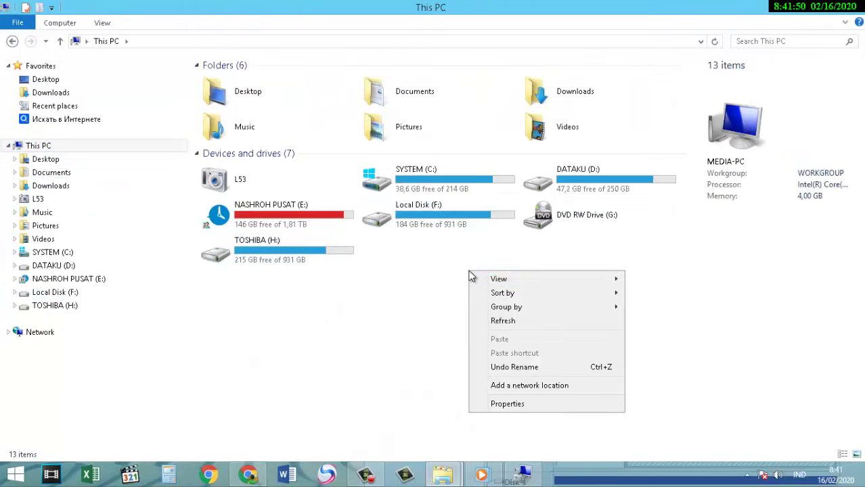
pyautogui.click(501, 319)
pyautogui.click(420, 207)
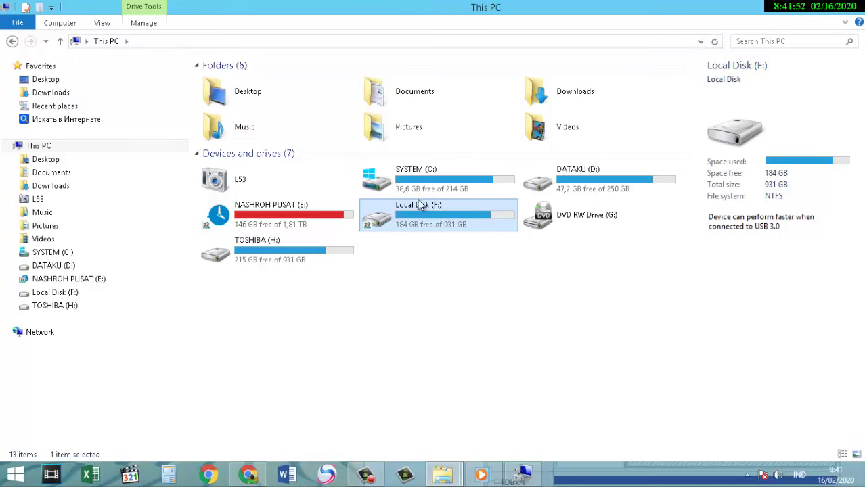
# - Check the F: volume's entry in Computer Management against This PC, and reopen Local Disk (F:) in File Explorer to view its contents
pyautogui.click(522, 474)
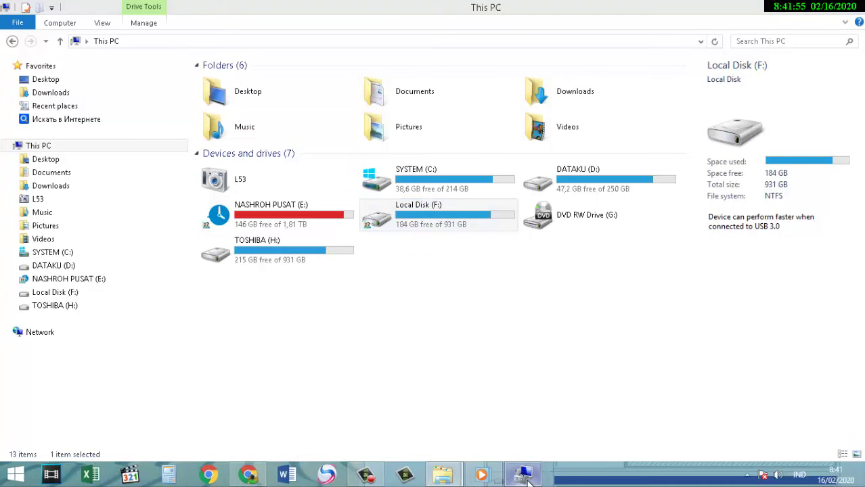
pyautogui.moveTo(571, 107); pyautogui.dragTo(334, 96)
pyautogui.moveTo(321, 25); pyautogui.dragTo(340, 54)
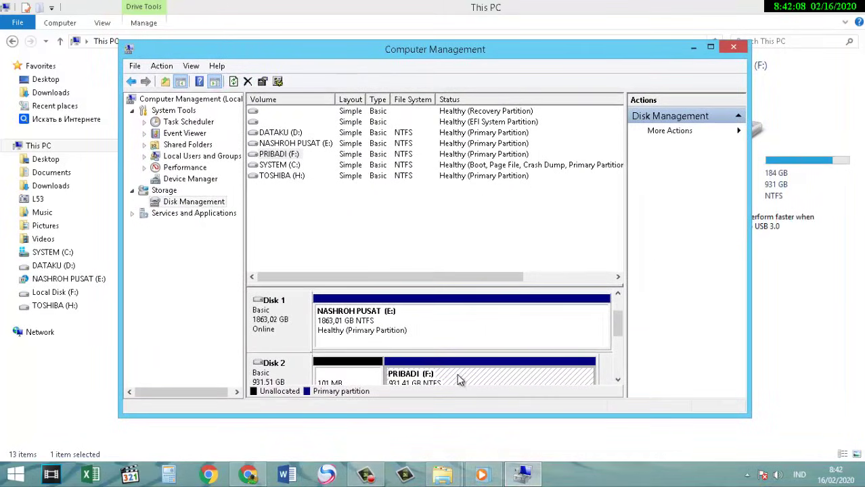
pyautogui.click(45, 368)
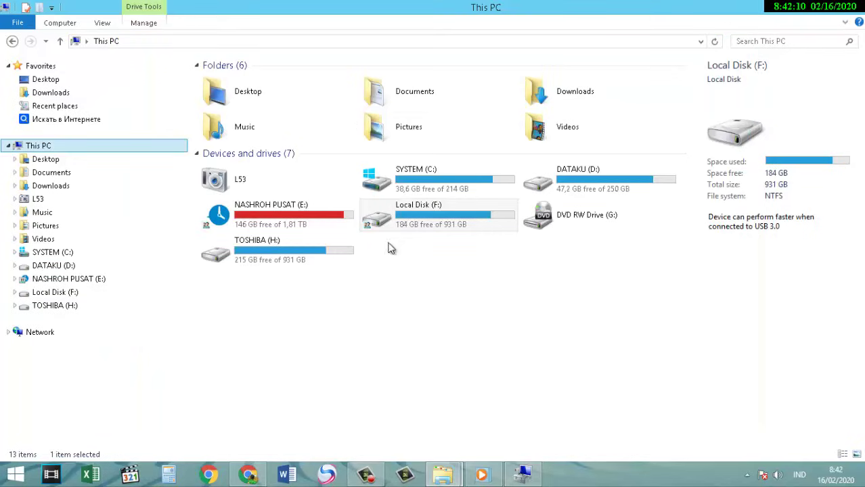
pyautogui.doubleClick(441, 221)
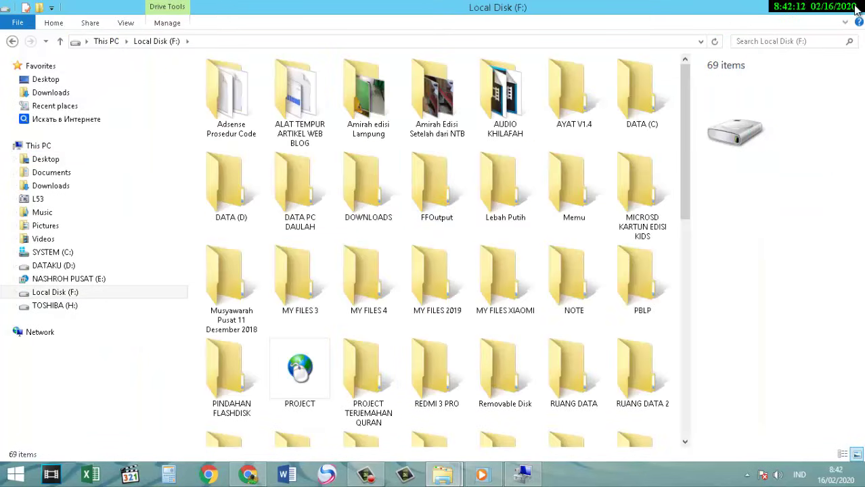